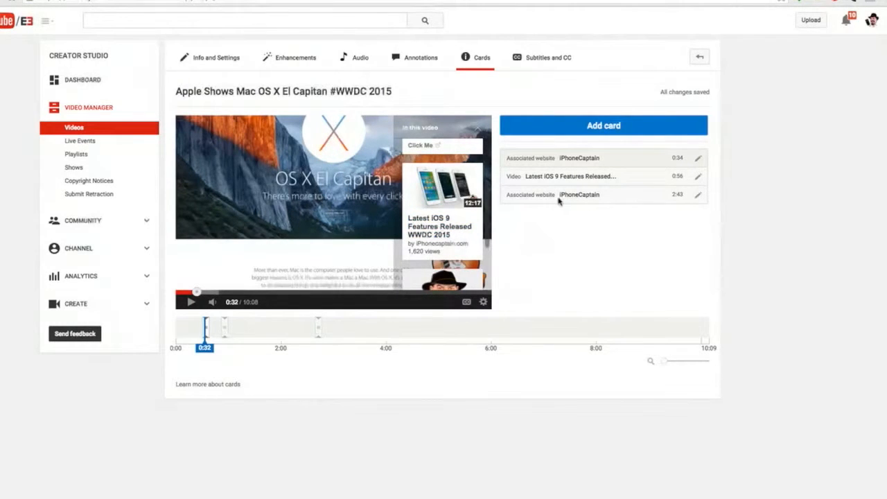
pyautogui.click(82, 111)
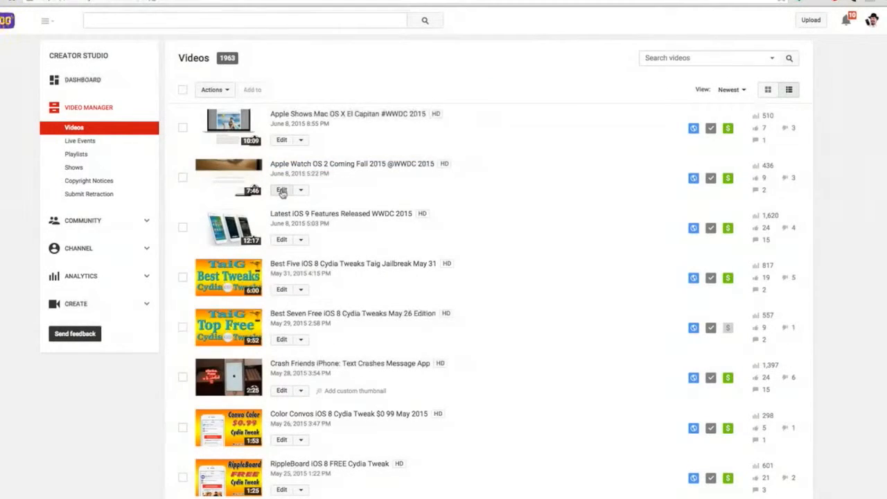
pyautogui.click(282, 191)
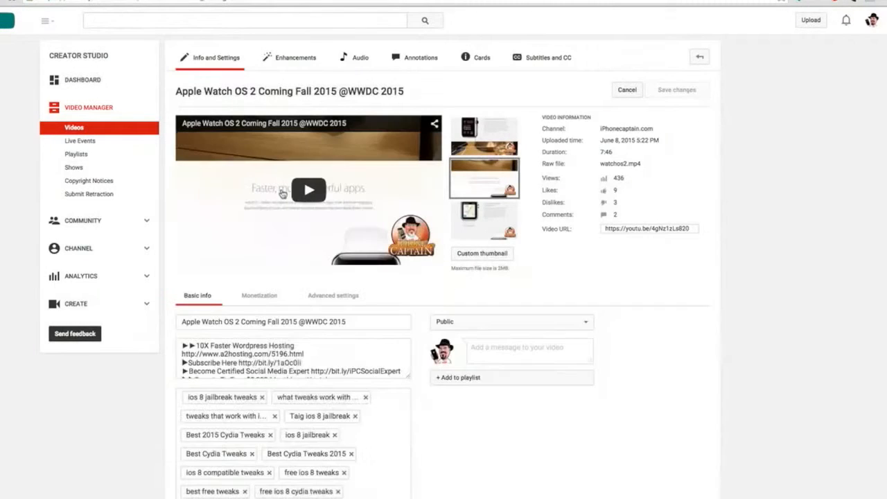
pyautogui.click(477, 62)
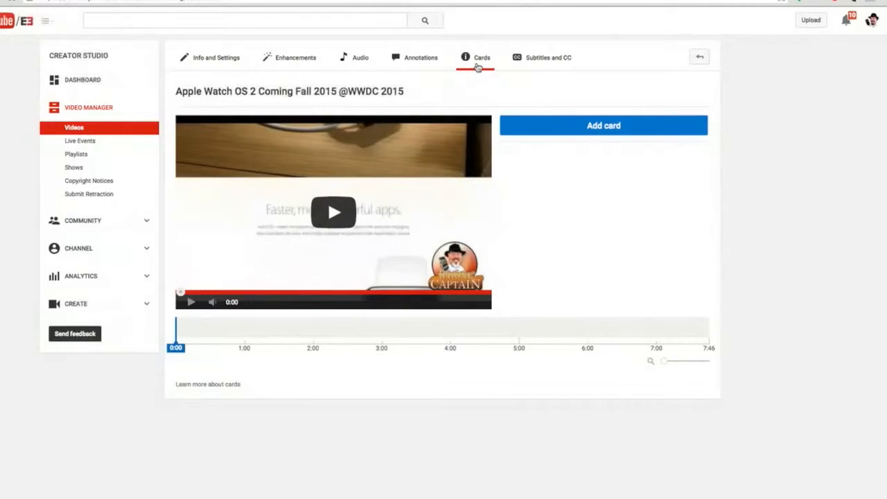
pyautogui.click(586, 127)
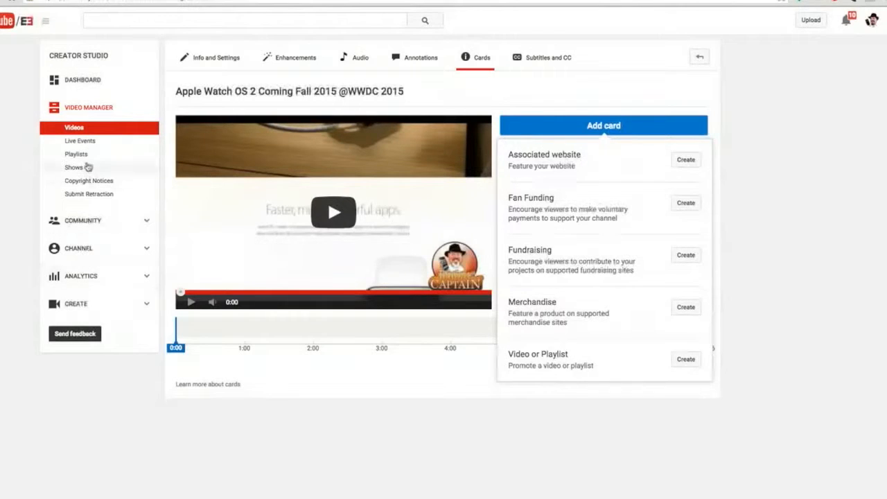
# Step: Check the associated website entry in the channel's advanced settings
pyautogui.click(88, 259)
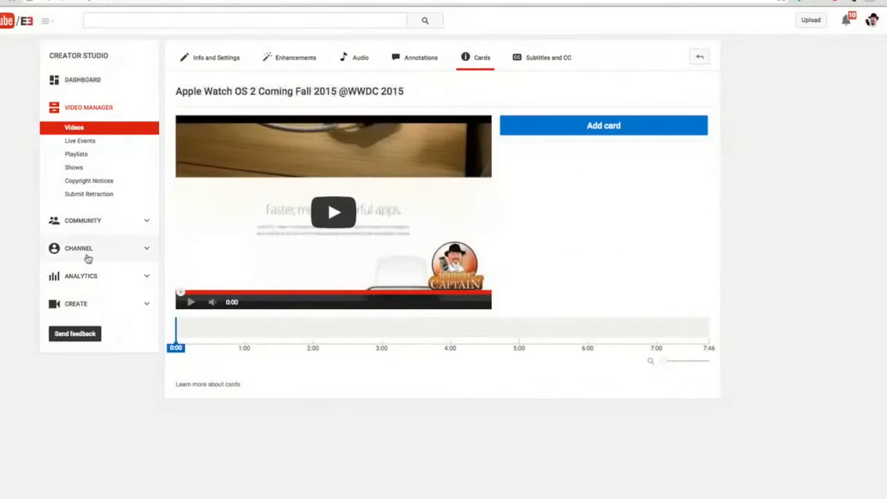
pyautogui.click(88, 259)
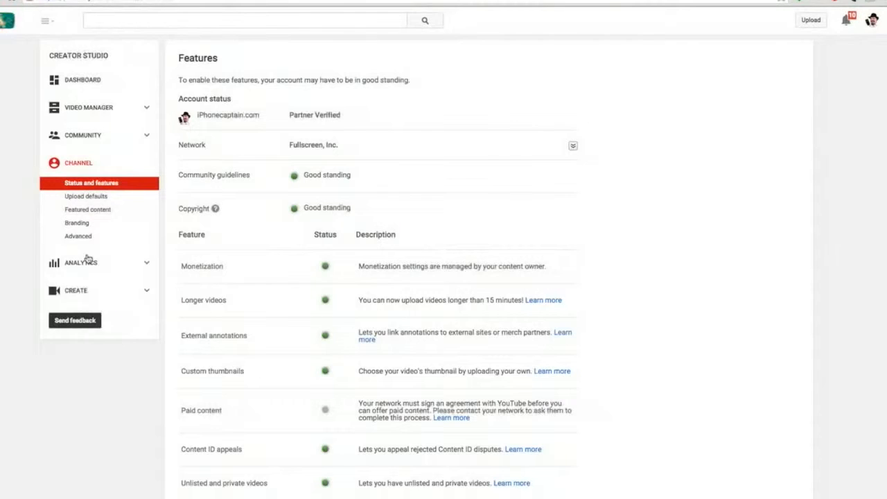
pyautogui.click(84, 237)
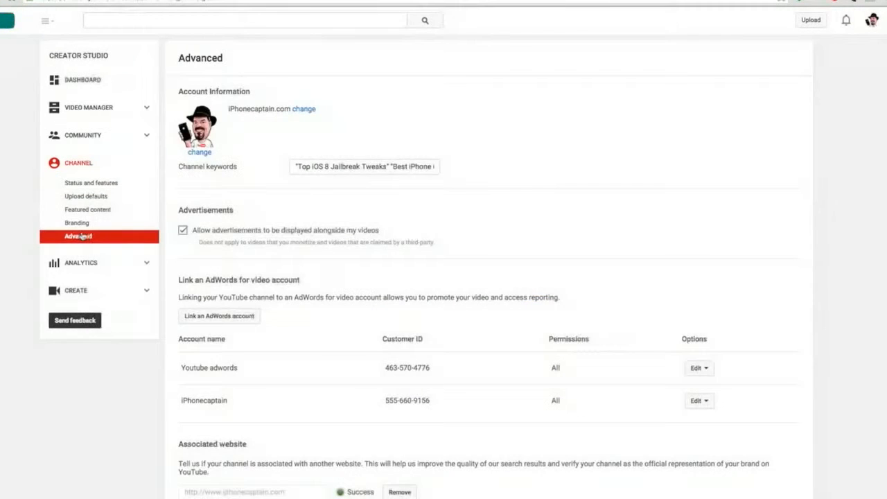
pyautogui.scroll(-2, 204, 430)
pyautogui.scroll(-1, 204, 430)
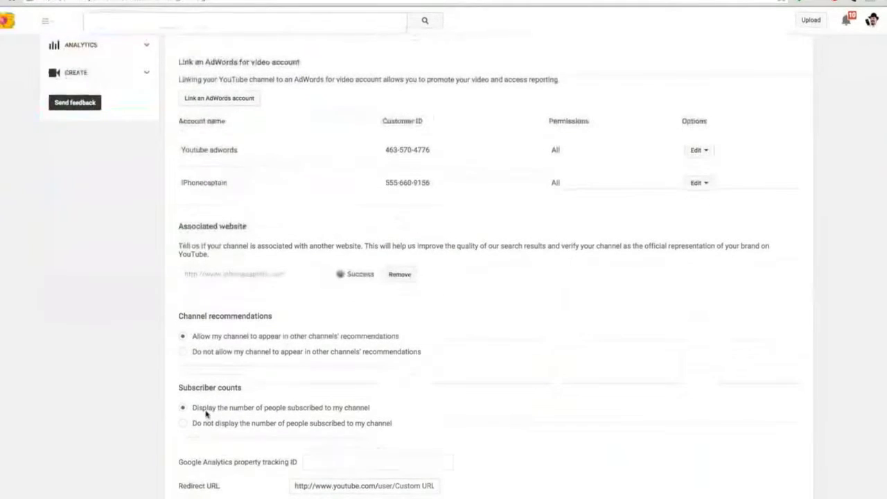
pyautogui.scroll(4, 174, 257)
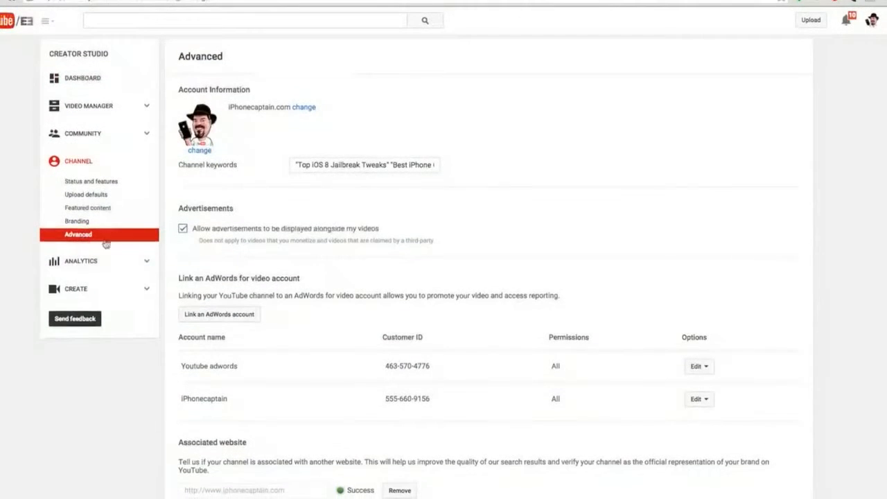
pyautogui.scroll(-3, 208, 289)
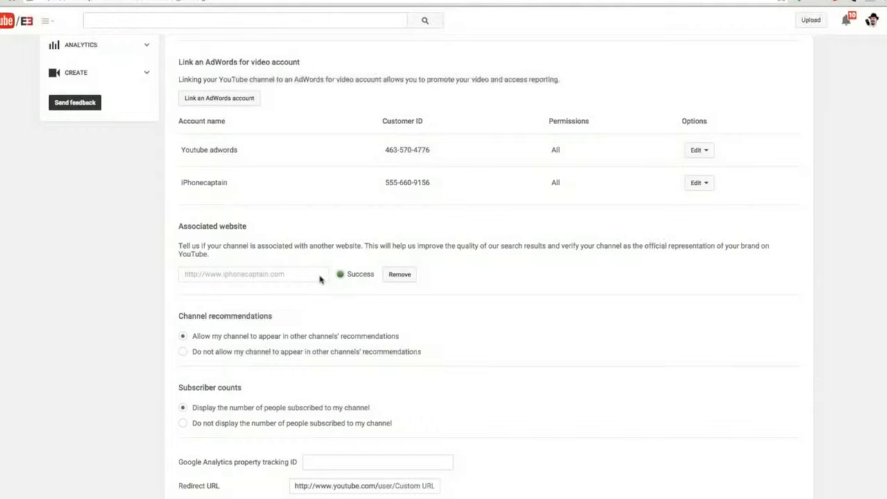
pyautogui.scroll(5, 319, 279)
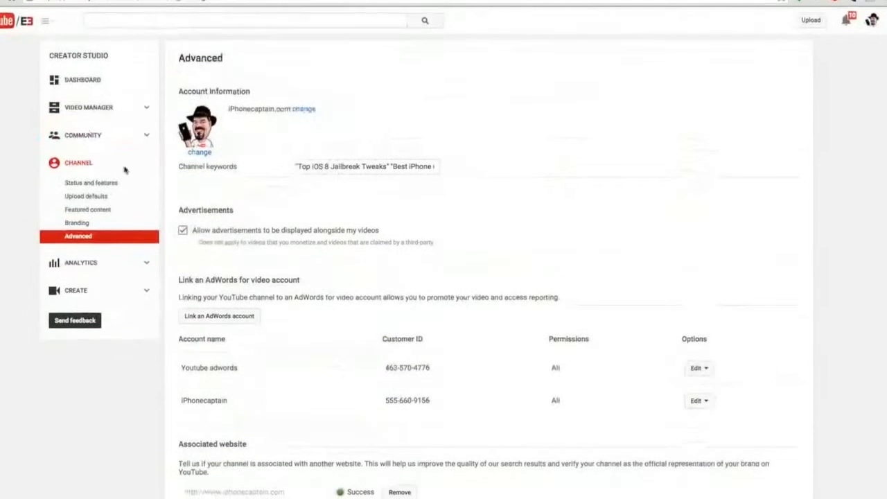
# Step: Return to the cards of the Apple Watch OS 2 Coming Fall 2015 video and start a new associated website card
pyautogui.click(141, 109)
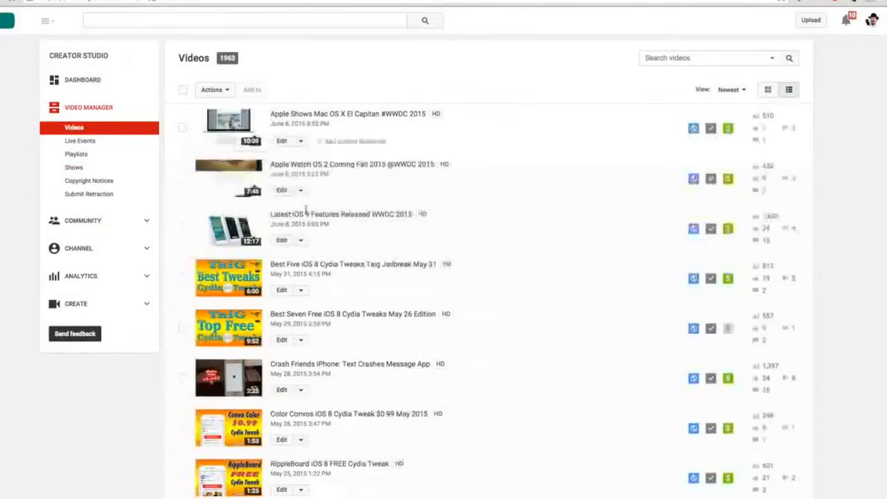
pyautogui.click(280, 190)
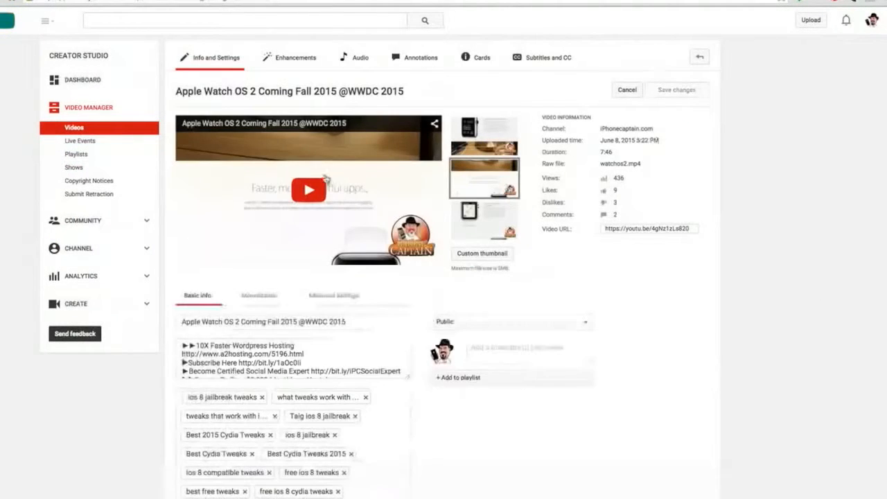
pyautogui.click(474, 58)
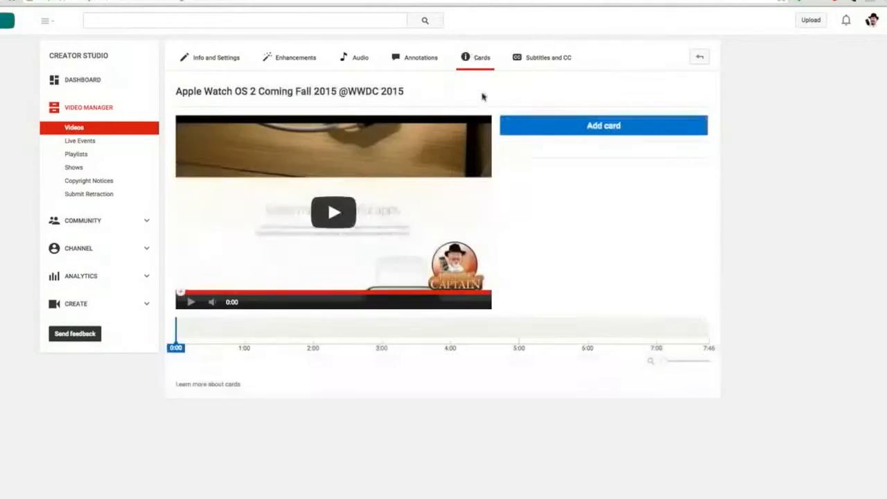
pyautogui.click(636, 126)
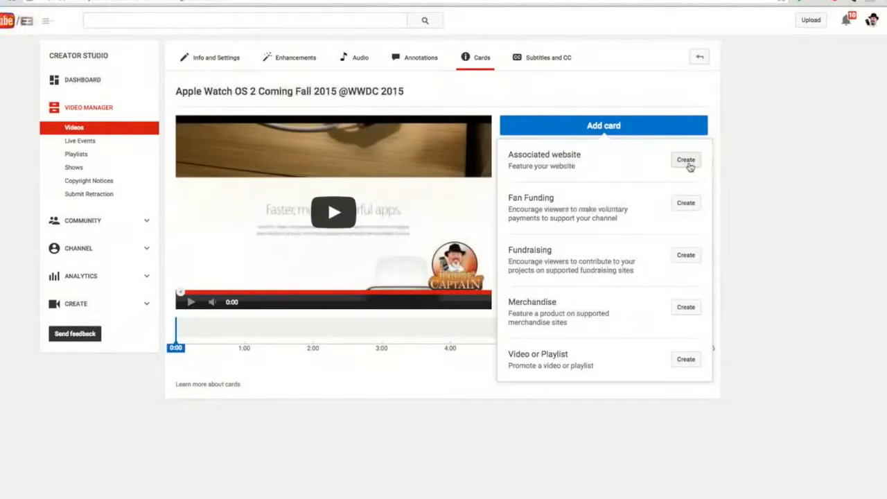
pyautogui.click(686, 160)
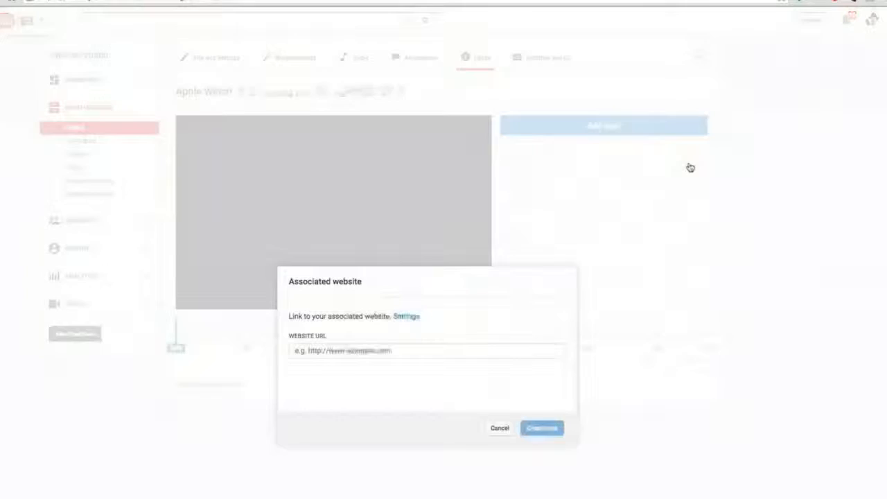
pyautogui.click(340, 350)
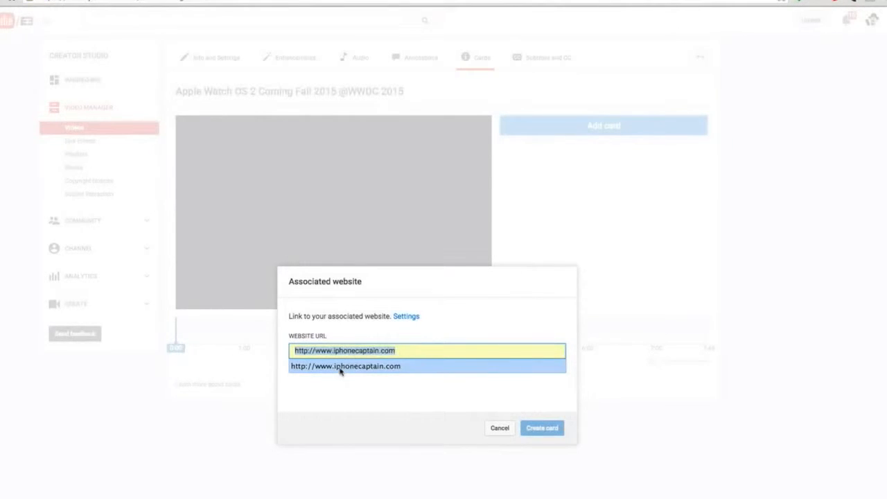
pyautogui.click(341, 366)
pyautogui.click(552, 429)
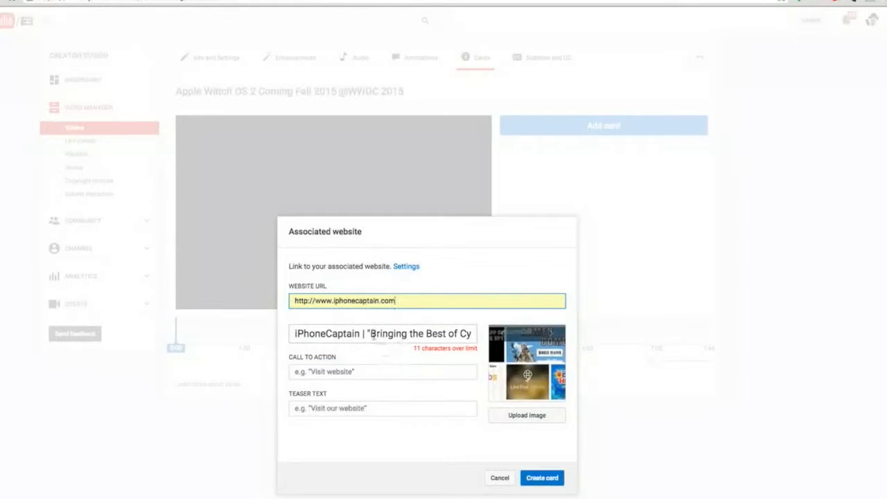
pyautogui.moveTo(360, 333); pyautogui.dragTo(479, 333)
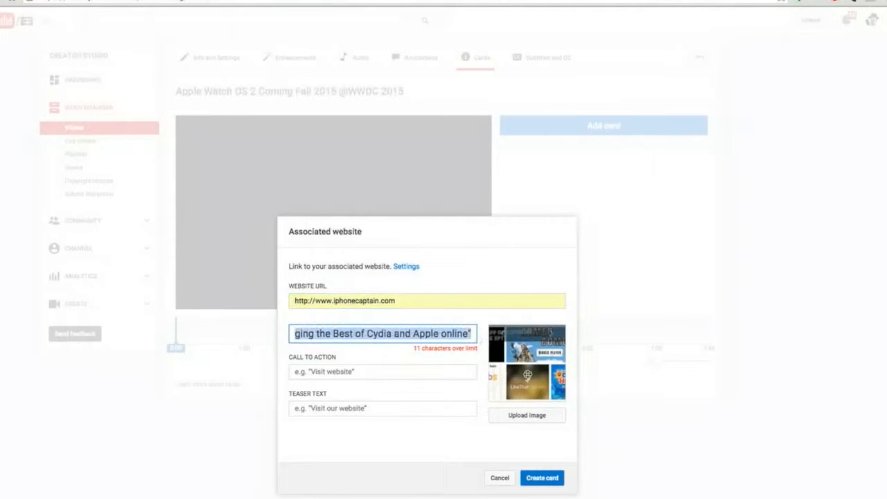
pyautogui.press('BackSpace')
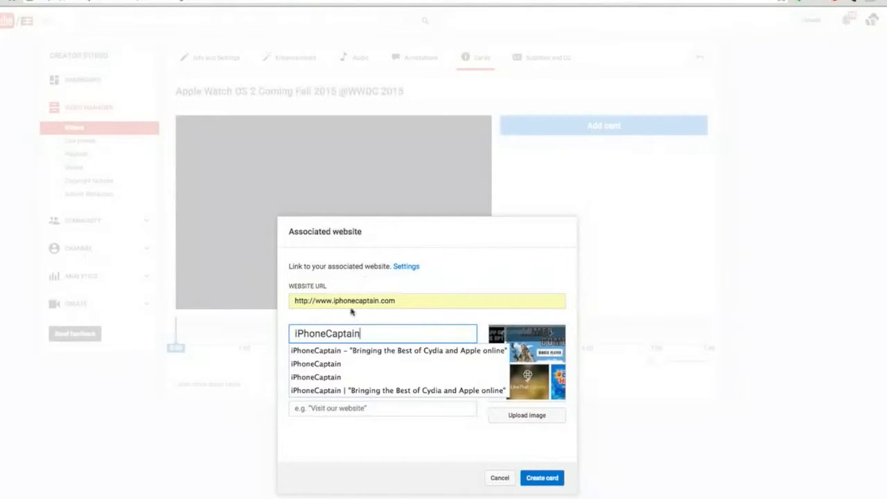
pyautogui.click(219, 436)
# Step: Set the card's call to action to "Click Here" and its teaser text to "Best iOS info around"
pyautogui.click(299, 372)
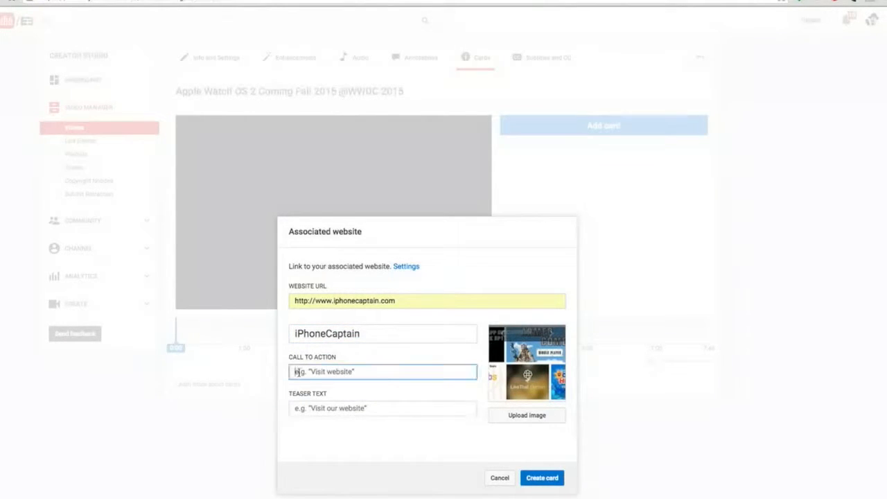
pyautogui.write('Cli')
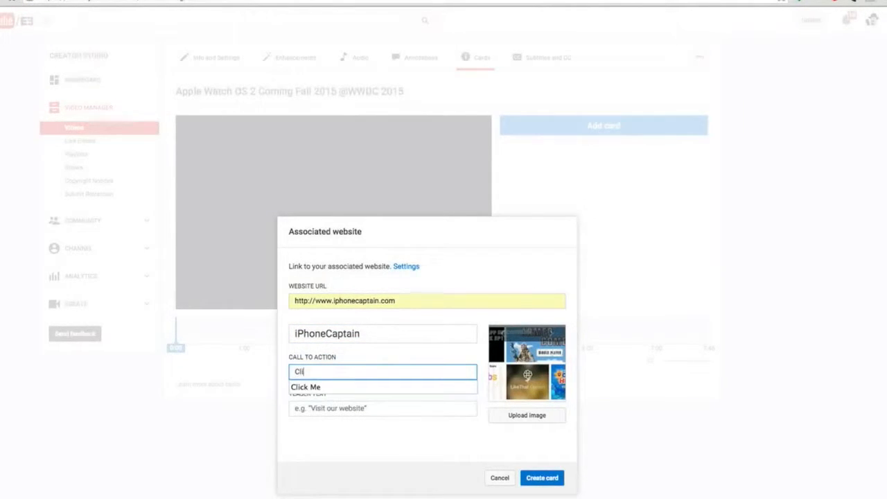
pyautogui.write('ck Here')
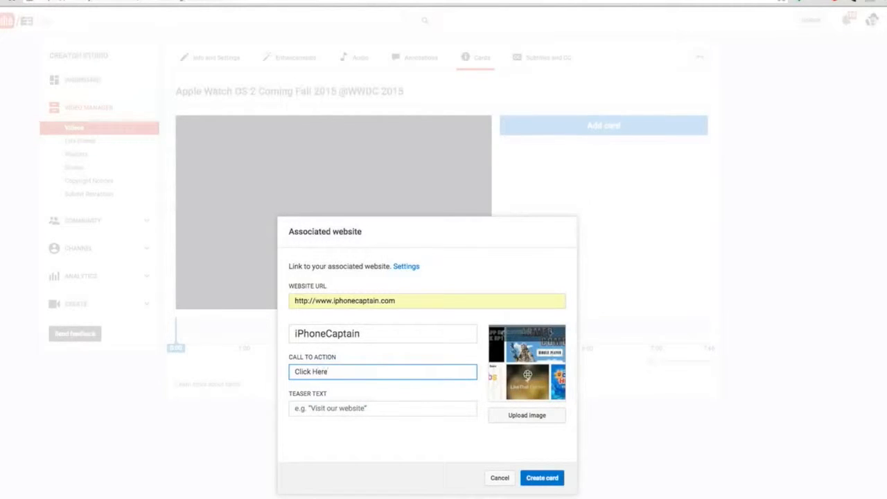
pyautogui.click(296, 408)
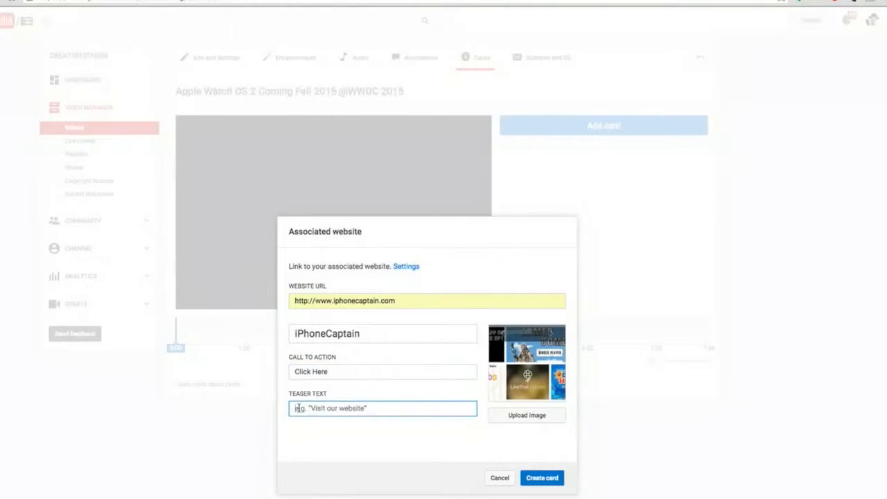
pyautogui.write('Vi')
pyautogui.click(337, 411)
pyautogui.write('a')
pyautogui.press('BackSpace')
pyautogui.write('around')
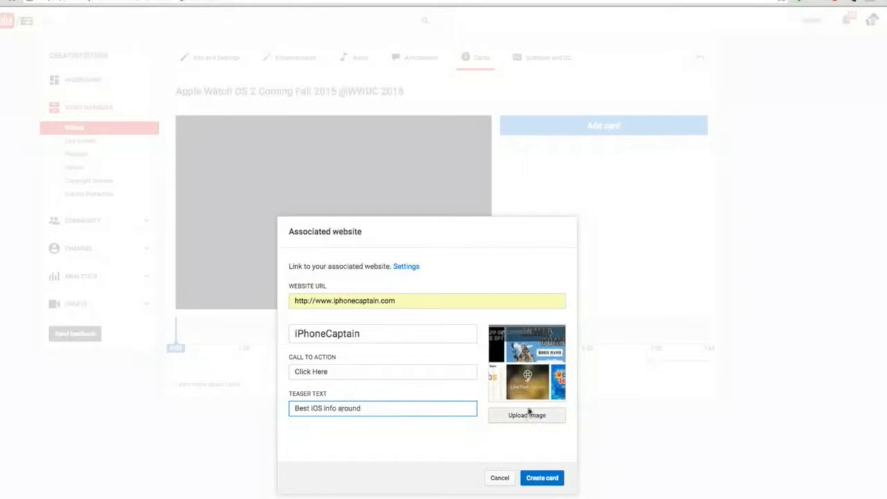
# Step: Upload the captain logo PNG from the Pictures folder as the card image and create the card
pyautogui.moveTo(527, 375)
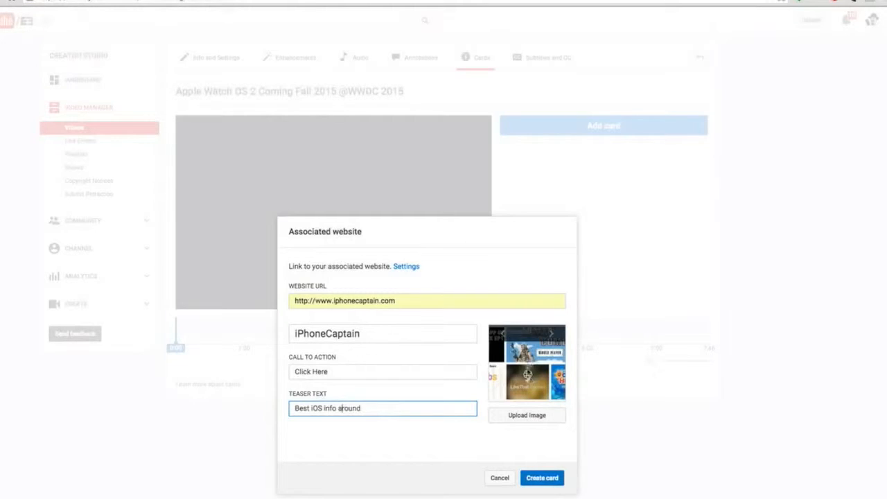
pyautogui.click(527, 416)
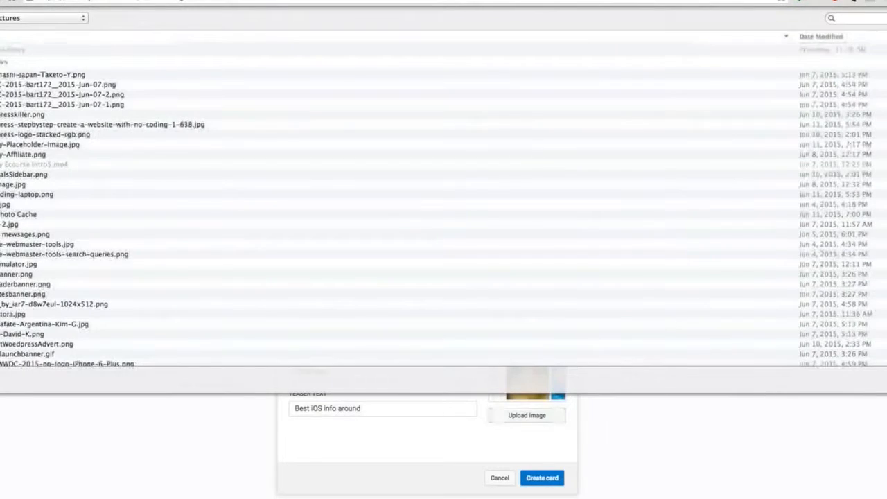
pyautogui.scroll(-10, 10, 254)
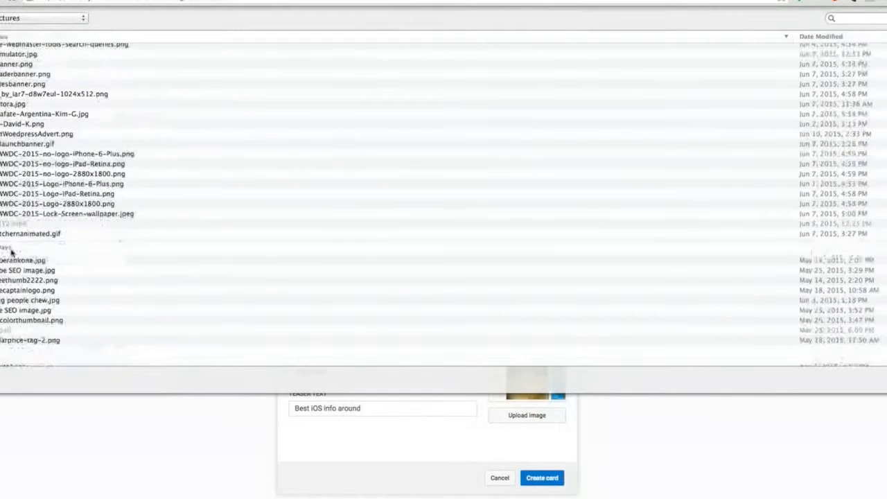
pyautogui.click(9, 298)
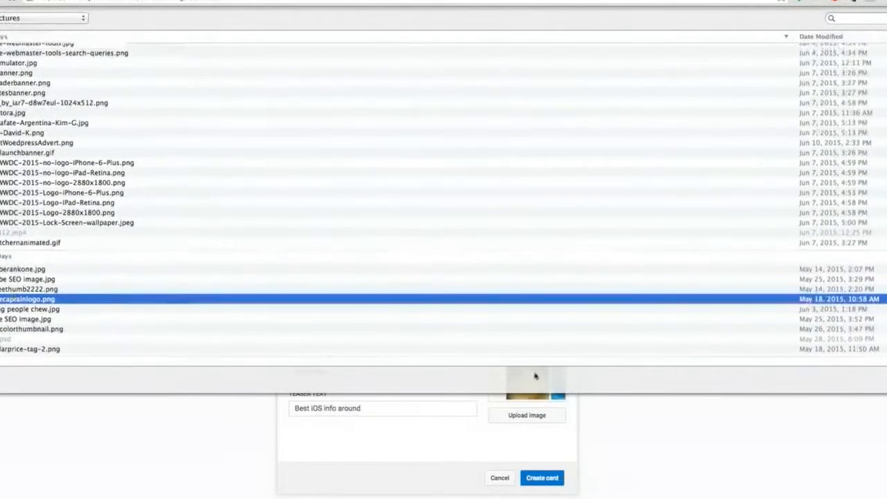
pyautogui.click(886, 381)
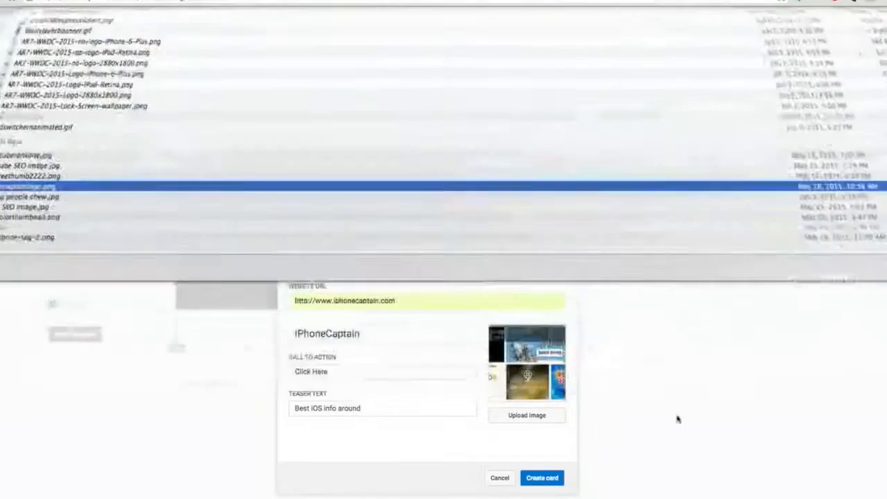
pyautogui.click(542, 479)
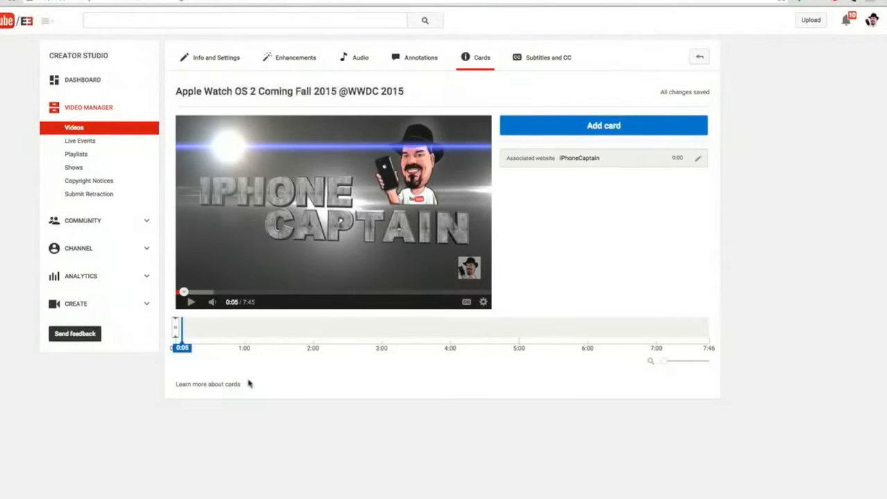
# Step: Play the video briefly and reposition the iPhoneCaptain website card on the timeline so it starts at 0:06
pyautogui.click(191, 301)
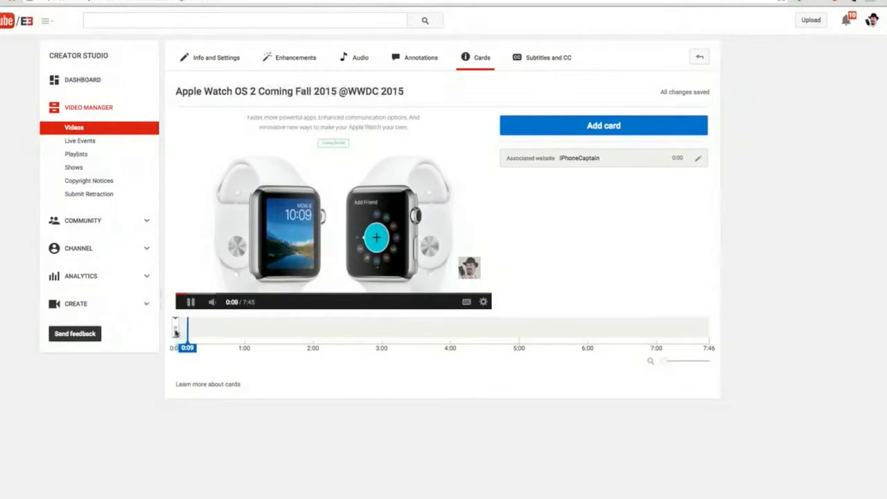
pyautogui.moveTo(196, 330); pyautogui.dragTo(204, 328)
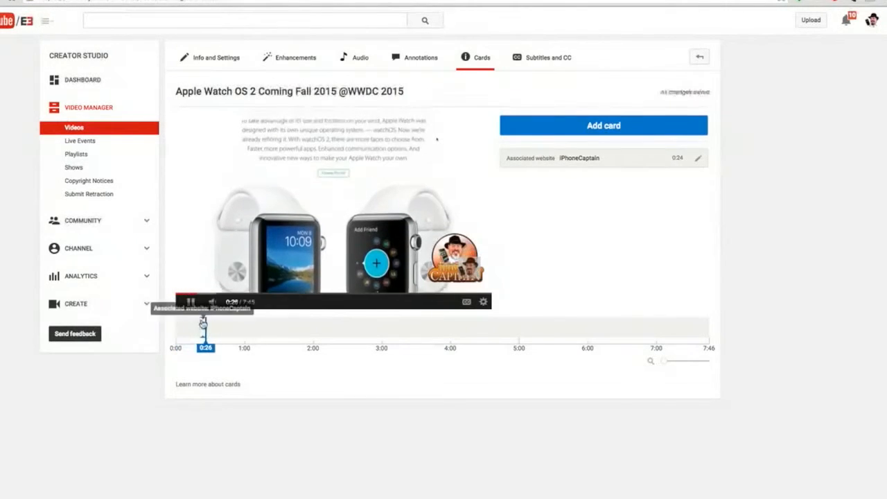
pyautogui.click(187, 303)
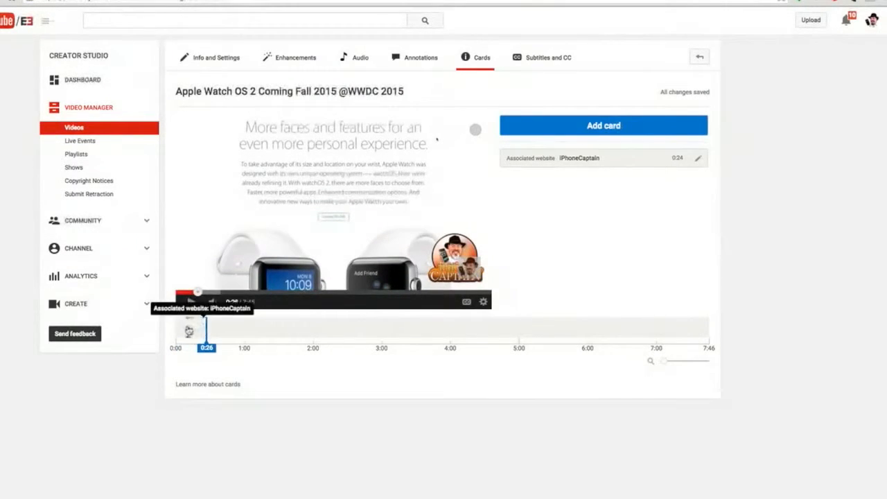
pyautogui.moveTo(203, 328); pyautogui.dragTo(182, 326)
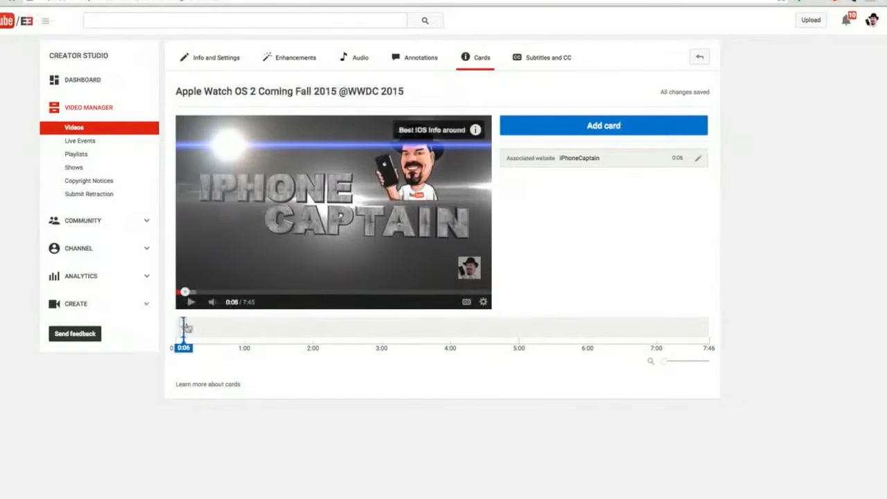
# Step: Preview the website card at 0:17, and create a video card there for the uploaded "Best Five iOS 8 Cydia Tweaks" video
pyautogui.click(196, 326)
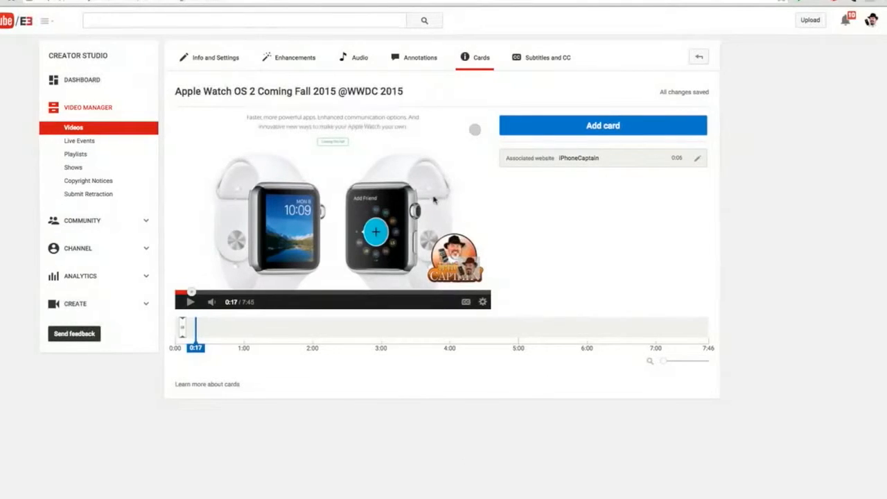
pyautogui.click(477, 133)
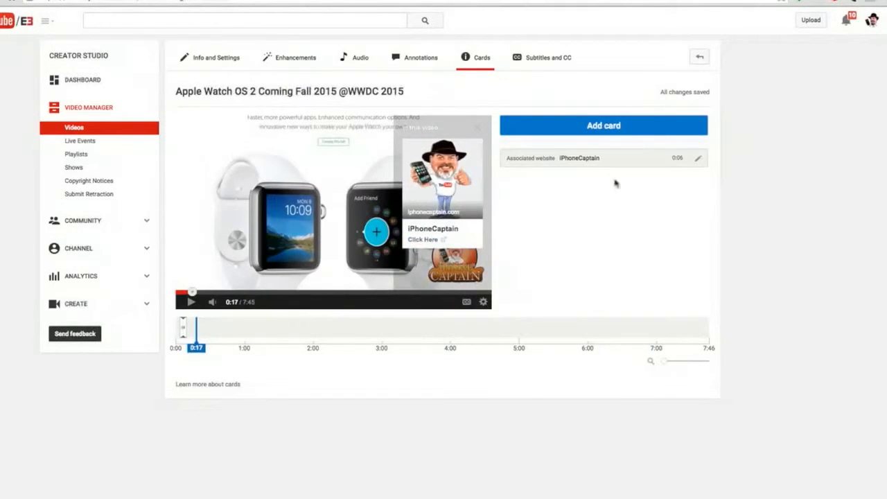
pyautogui.click(649, 128)
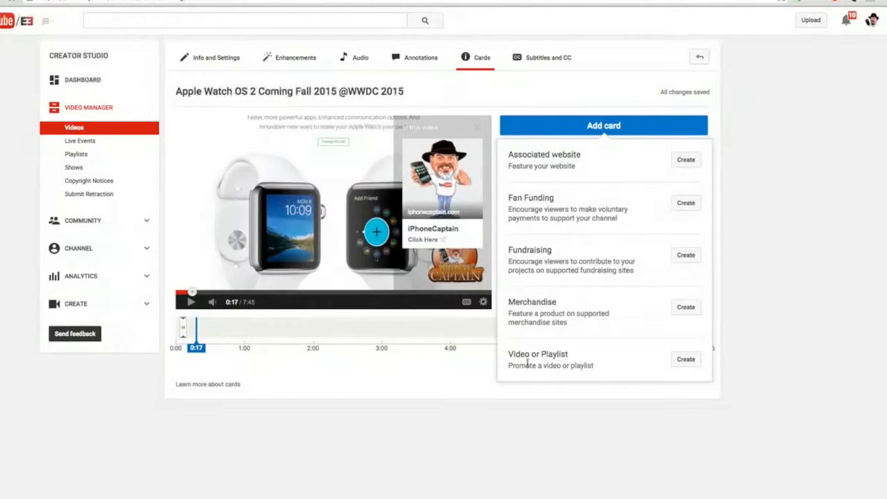
pyautogui.click(686, 359)
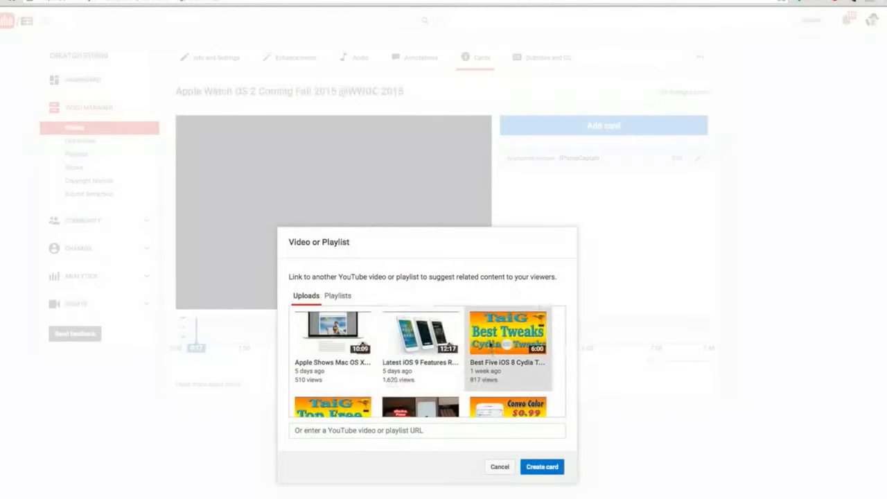
pyautogui.click(511, 335)
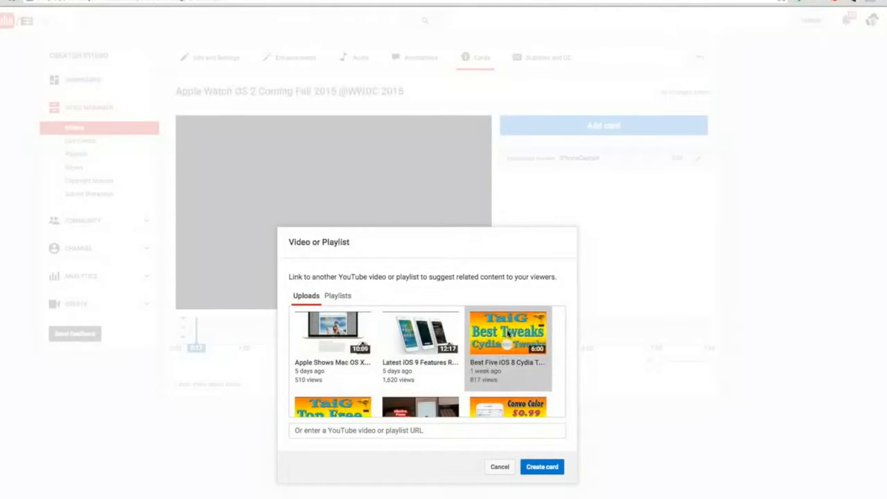
pyautogui.click(541, 468)
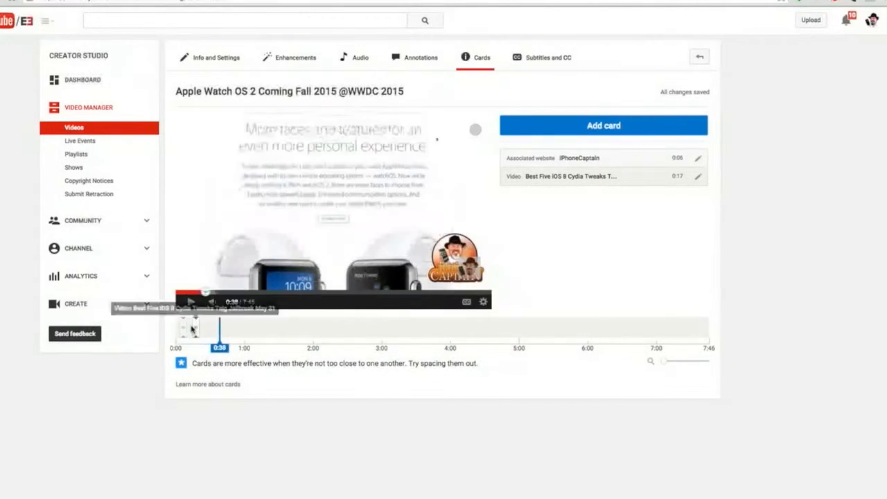
# Step: Space out the cards on the timeline, with the website card at 0:14 and the video card at 0:33, and replay the part before the first card
pyautogui.moveTo(214, 332); pyautogui.dragTo(192, 329)
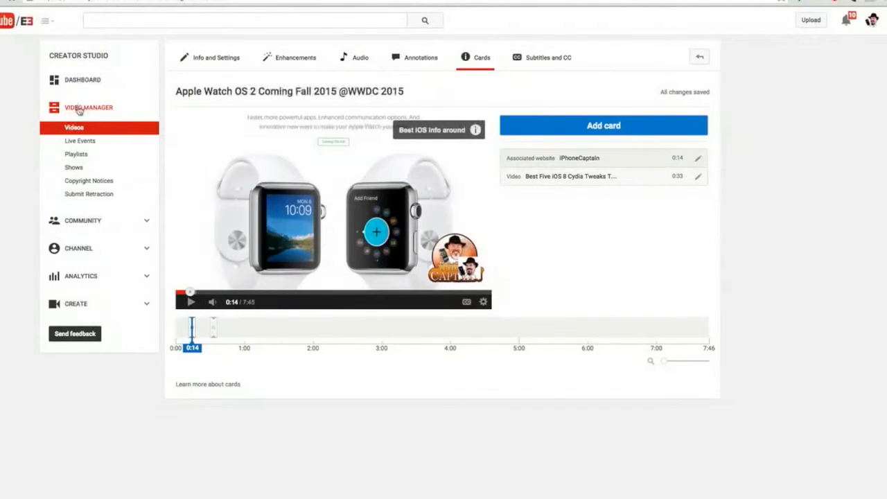
pyautogui.click(237, 92)
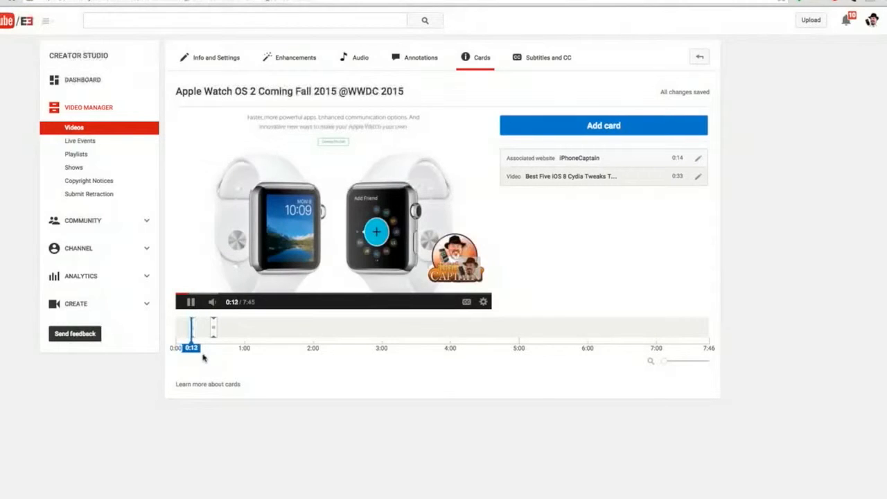
pyautogui.moveTo(201, 347)
pyautogui.mouseDown()
pyautogui.moveTo(209, 347)
pyautogui.moveTo(188, 343)
pyautogui.mouseUp()
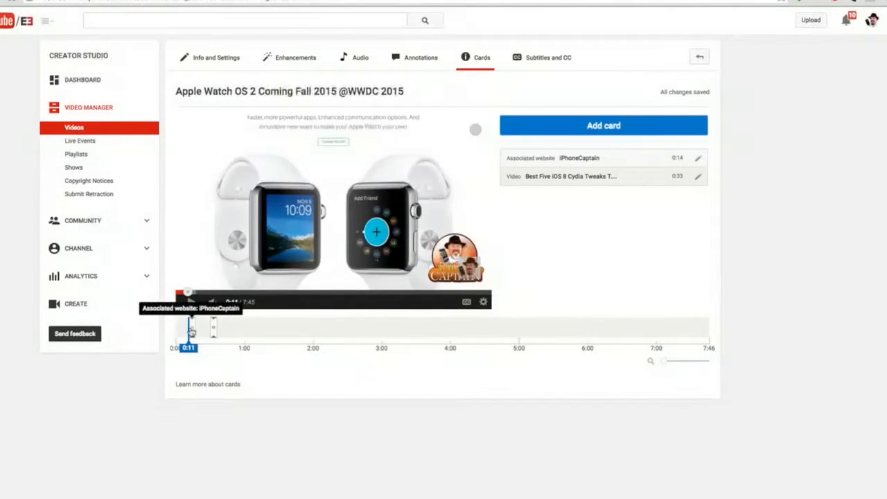
# Step: Preview the teasers of the website and video cards on the timeline, and view the card list from the video card's teaser
pyautogui.click(214, 326)
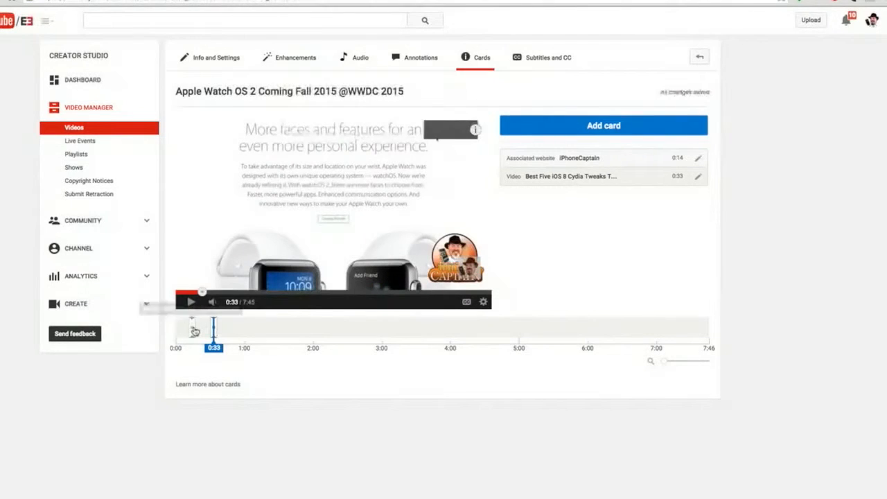
pyautogui.click(194, 330)
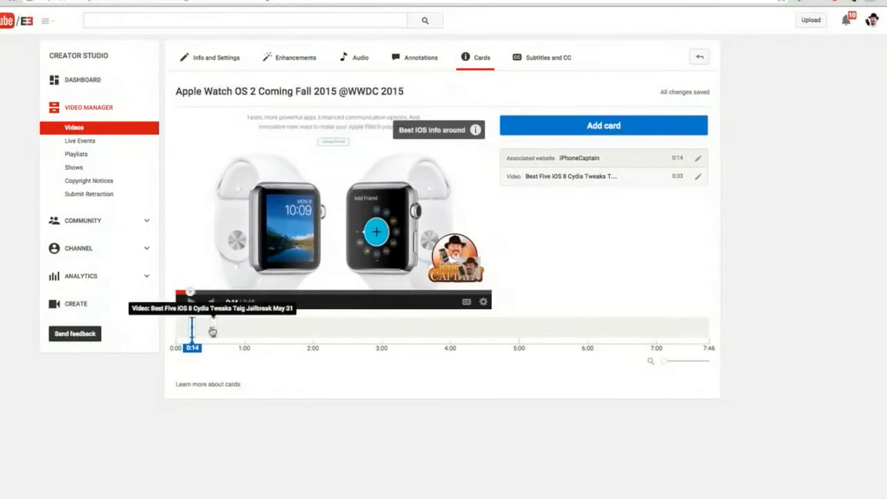
pyautogui.click(213, 331)
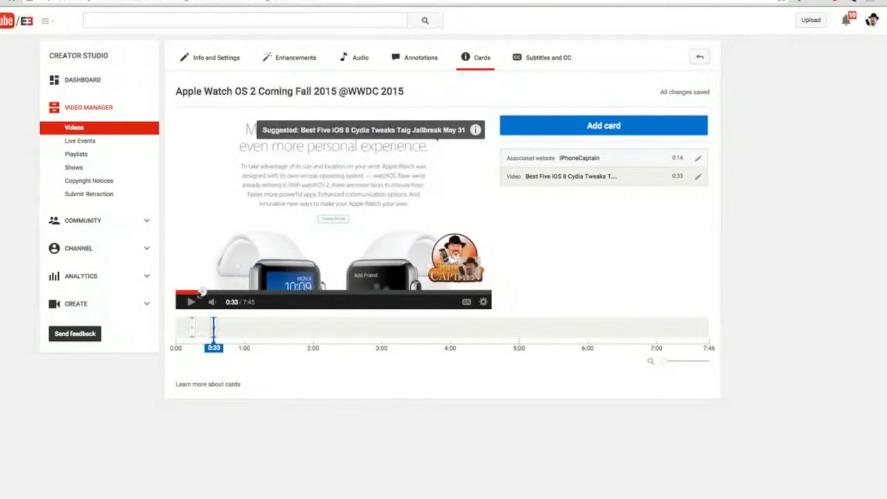
pyautogui.click(301, 141)
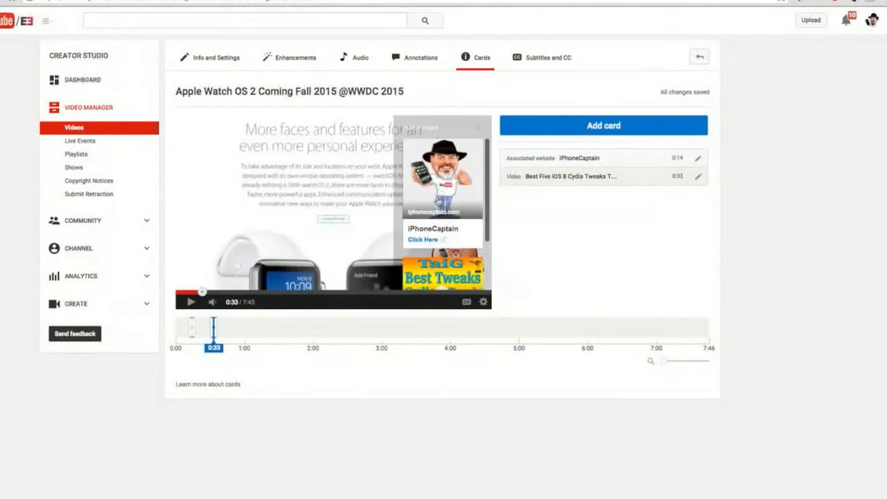
pyautogui.scroll(-2, 439, 202)
pyautogui.scroll(2, 438, 202)
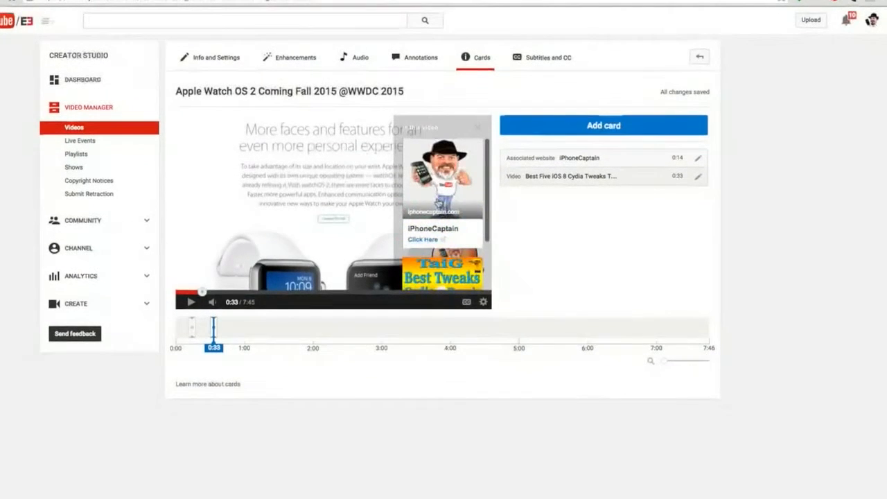
# Step: Preview the website card at 0:14 again, expand the card list in the player, and look through both cards
pyautogui.click(193, 328)
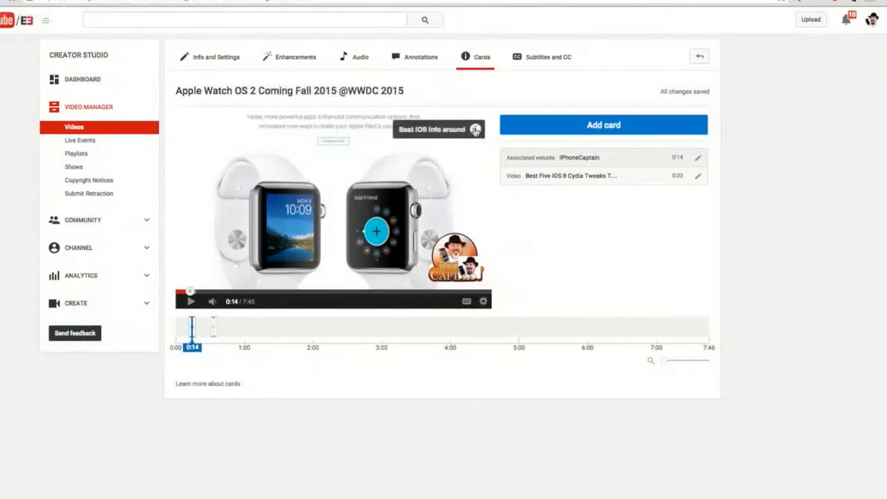
pyautogui.click(476, 130)
pyautogui.scroll(-2, 437, 208)
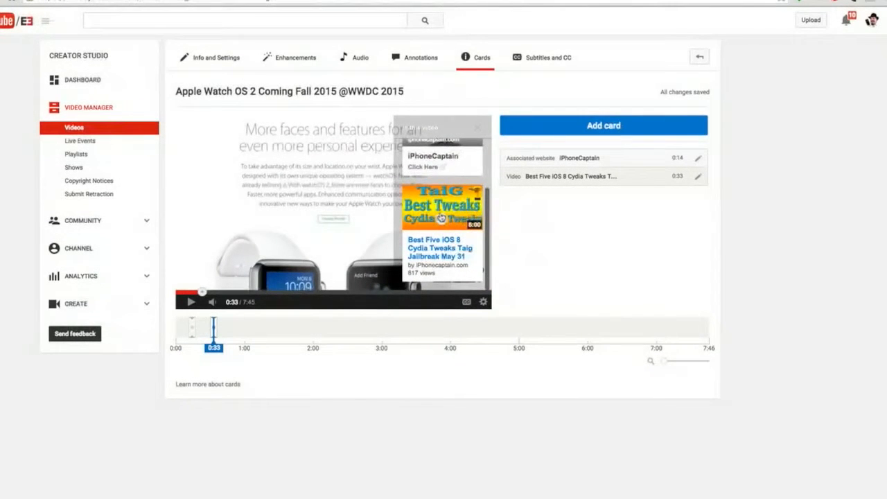
pyautogui.scroll(2, 441, 218)
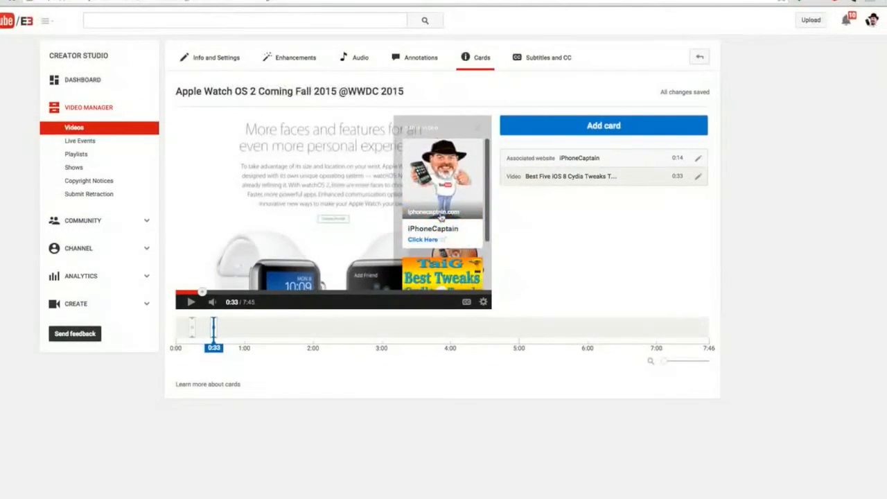
pyautogui.scroll(-2, 440, 218)
pyautogui.scroll(2, 441, 217)
pyautogui.scroll(-2, 441, 218)
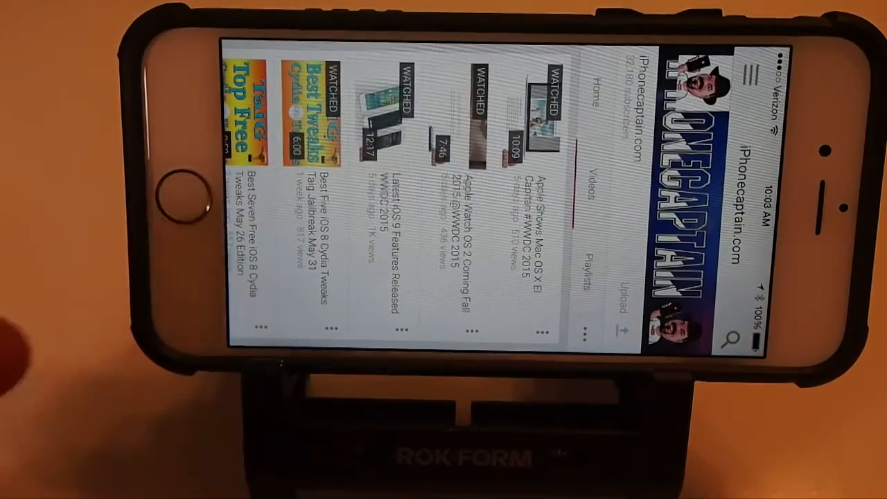
pyautogui.click(485, 201)
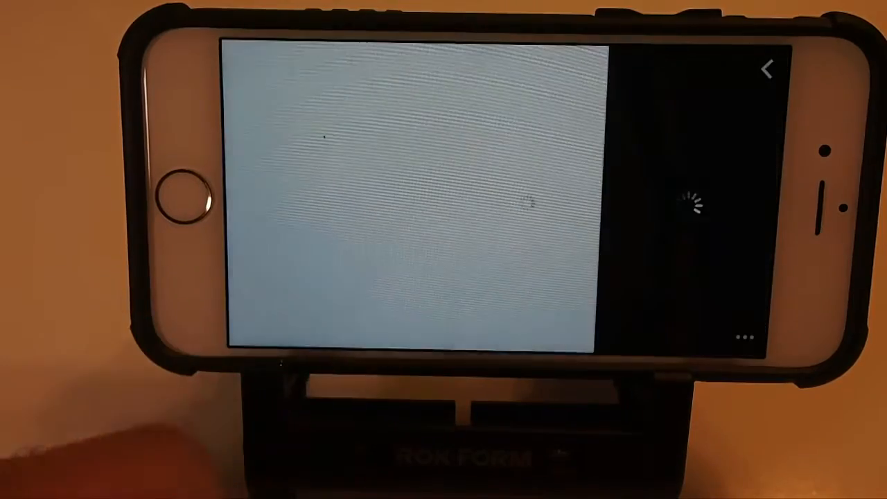